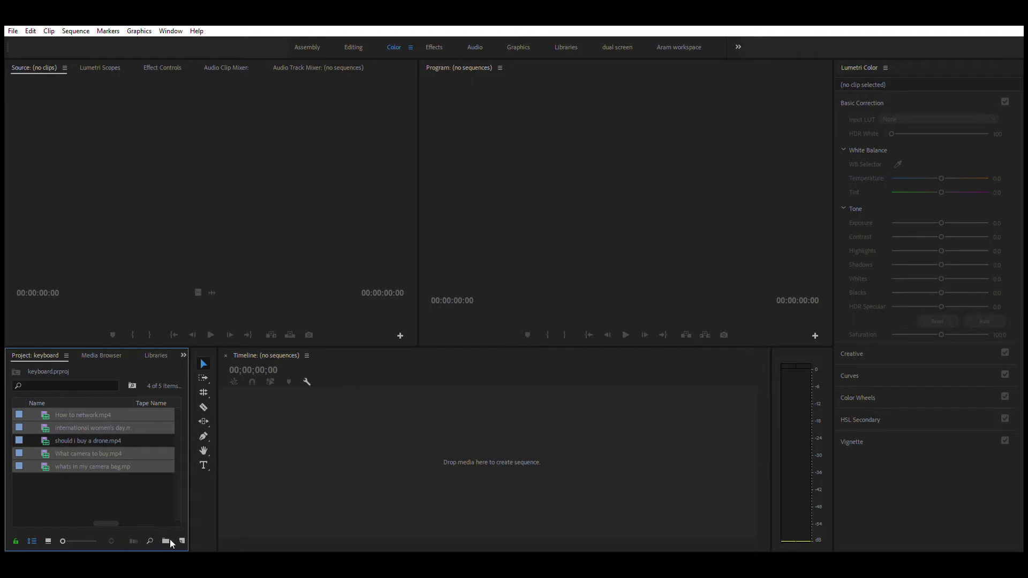
{"action": "left_click", "coordinate": [166, 541]}
{"action": "left_click", "coordinate": [121, 487]}
{"action": "key", "text": "ctrl+z"}
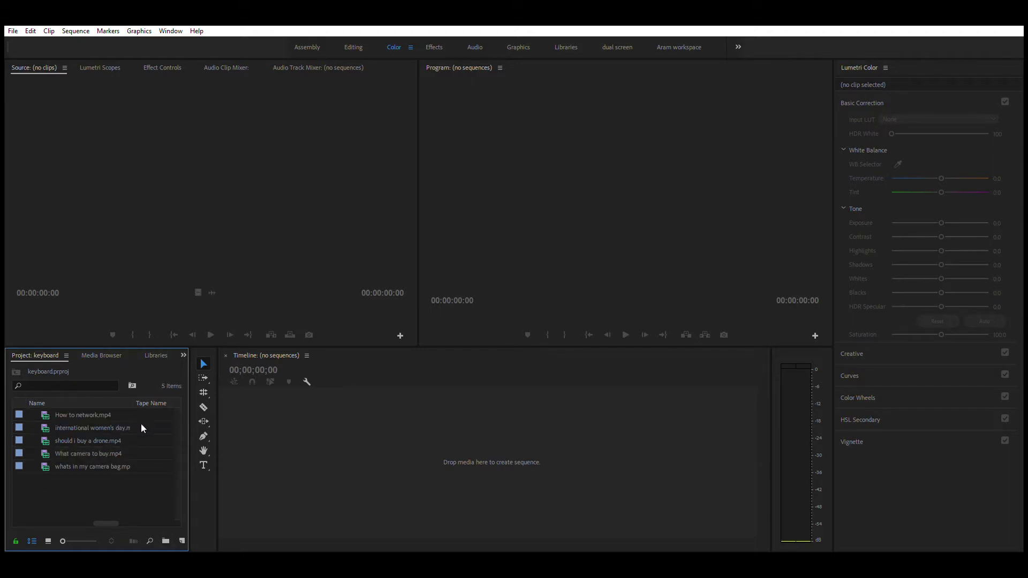
{"action": "left_click", "coordinate": [35, 441]}
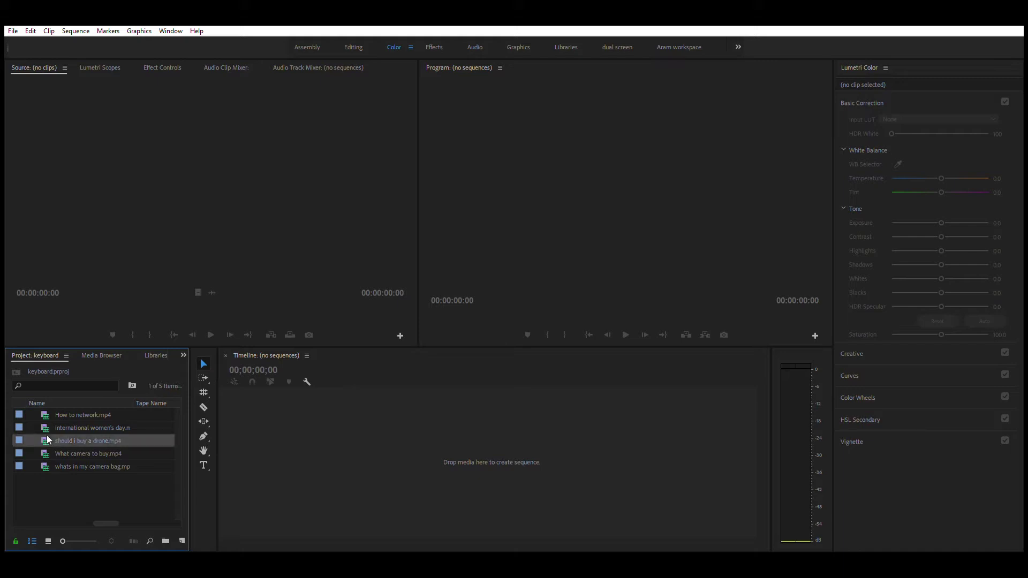
{"action": "key", "text": "Down"}
{"action": "key", "text": "Up"}
{"action": "key", "text": "Up"}
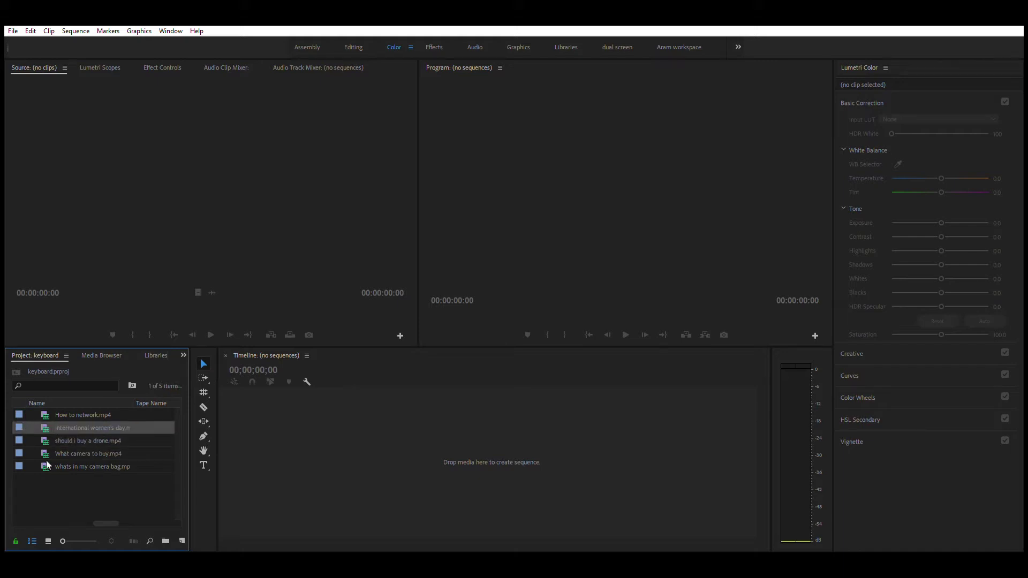
{"action": "left_click", "coordinate": [15, 486]}
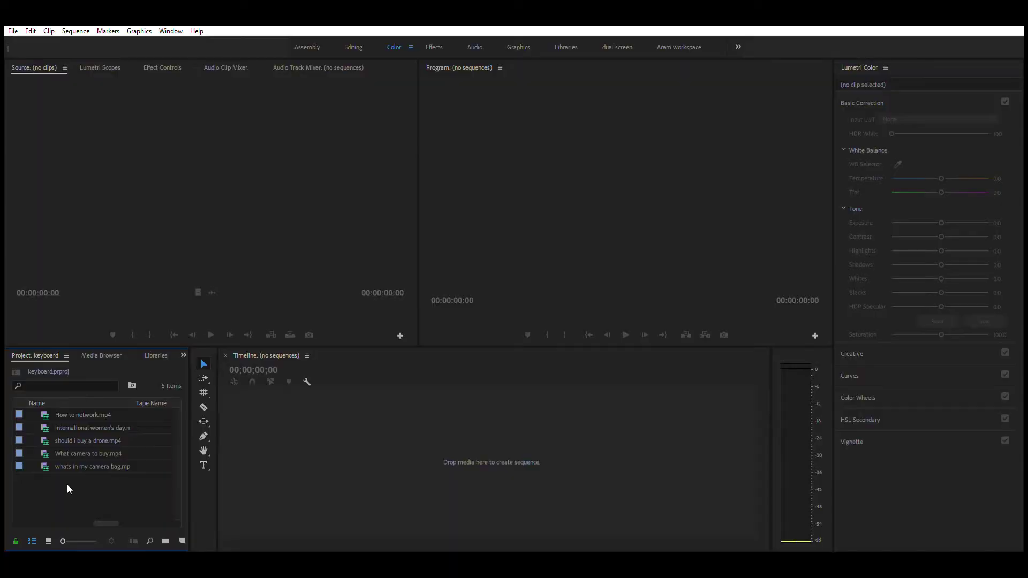
Step: Create a new bin named Video in the project
{"action": "key", "text": "ctrl+b"}
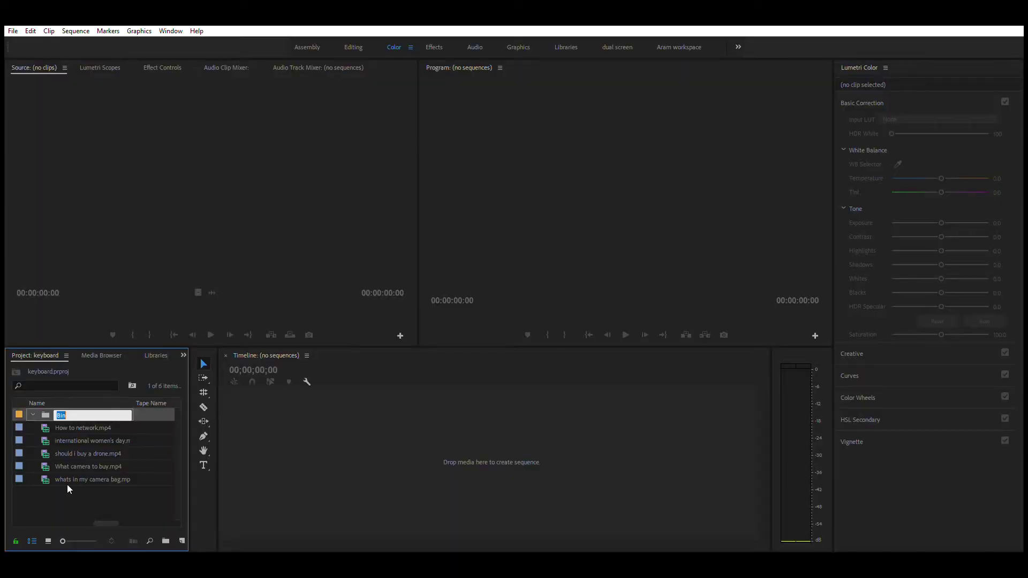
{"action": "type", "text": "vIDEO"}
{"action": "key", "text": "BackSpace"}
{"action": "key", "text": "BackSpace"}
{"action": "key", "text": "BackSpace"}
{"action": "key", "text": "BackSpace"}
{"action": "type", "text": "ideo"}
Step: Move all five clips into the Video bin and add a second bin named Music
{"action": "left_click_drag", "start_coordinate": [94, 480], "coordinate": [85, 470]}
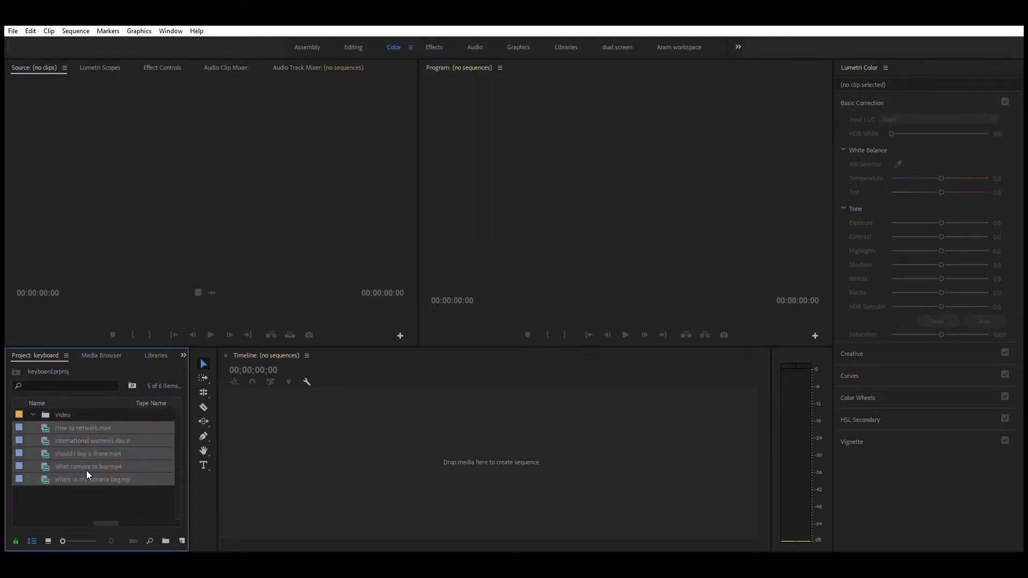
{"action": "left_click_drag", "start_coordinate": [69, 422], "coordinate": [63, 415]}
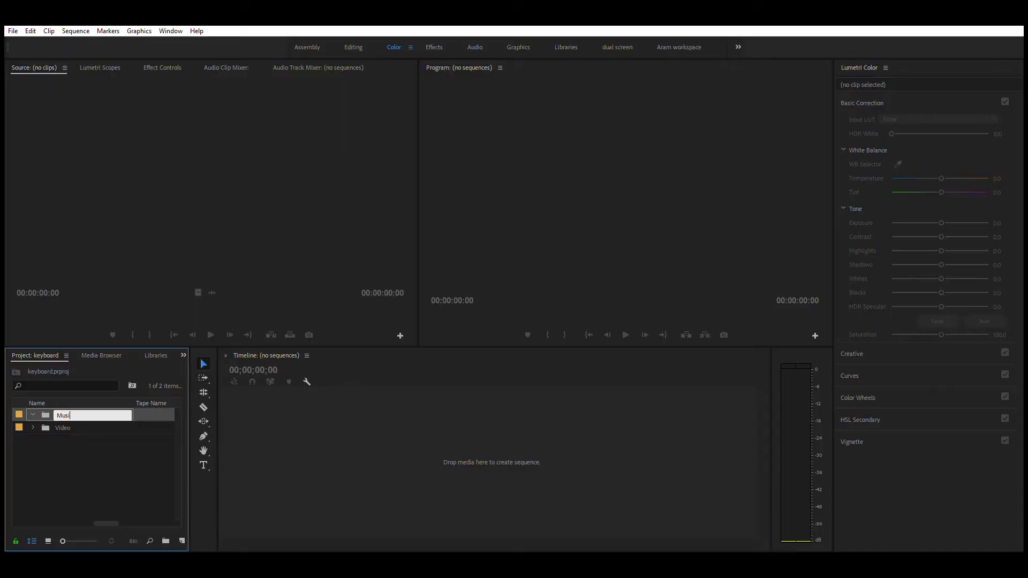
{"action": "type", "text": "c"}
Step: Build a multicam source sequence from four clips in the Video bin, leaving out International women's day, and open it in the Source monitor
{"action": "left_click", "coordinate": [70, 429]}
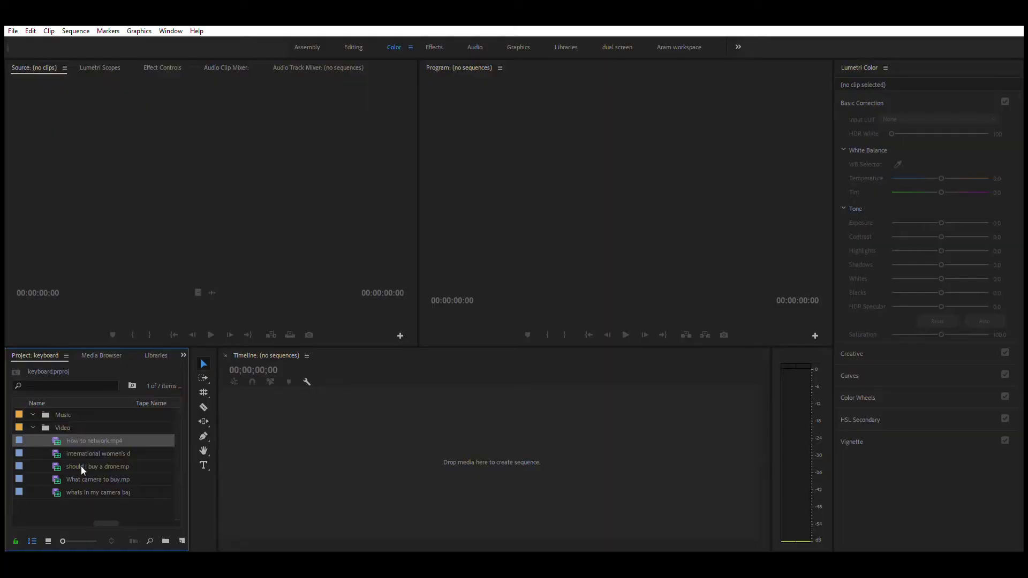
{"action": "key", "text": "ctrl+a"}
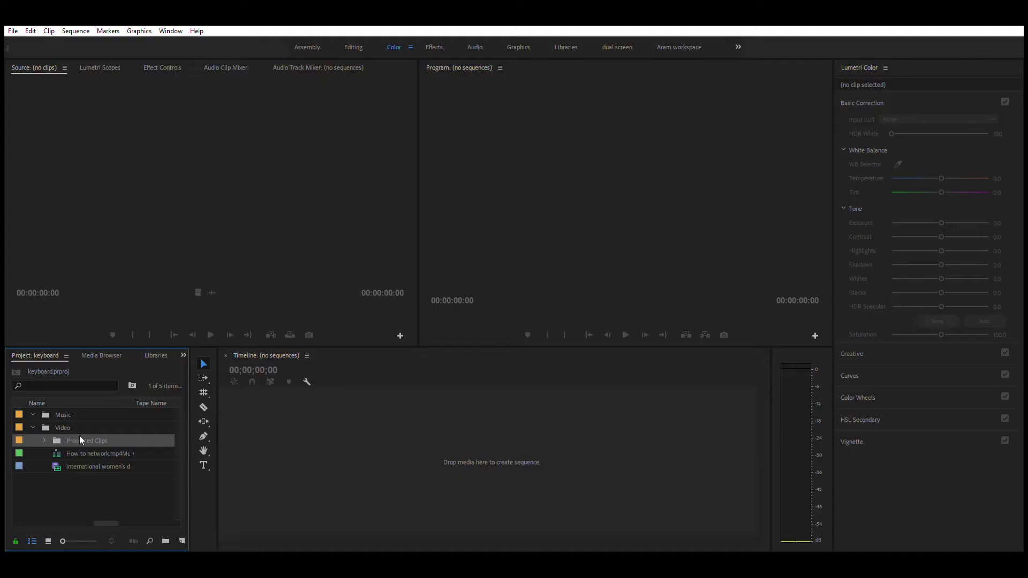
{"action": "double_click", "coordinate": [61, 446]}
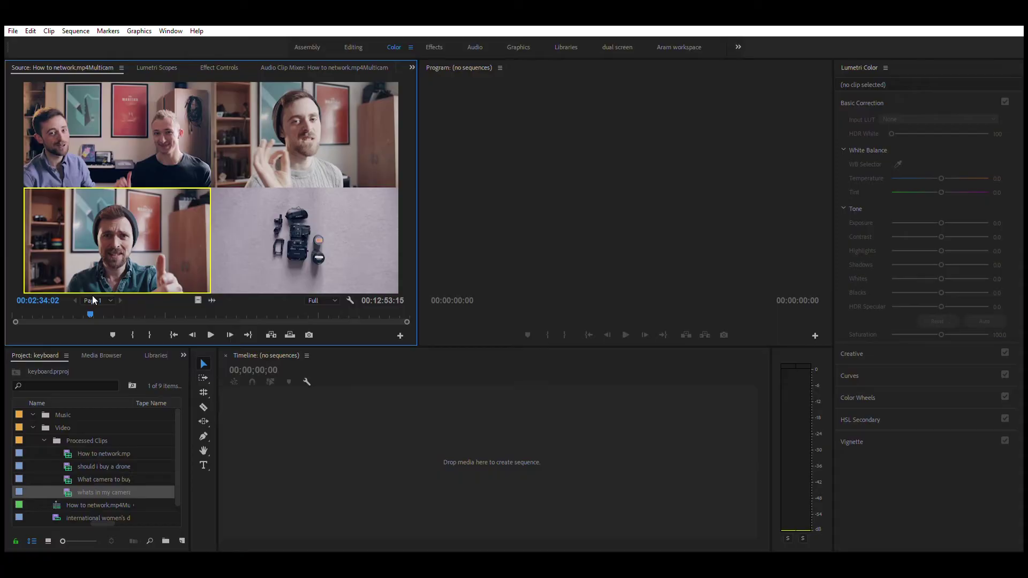
Step: Preview different angles of the multicam source by switching to cameras 4, 2 and 1
{"action": "key", "text": "4"}
{"action": "key", "text": "2"}
{"action": "key", "text": "1"}
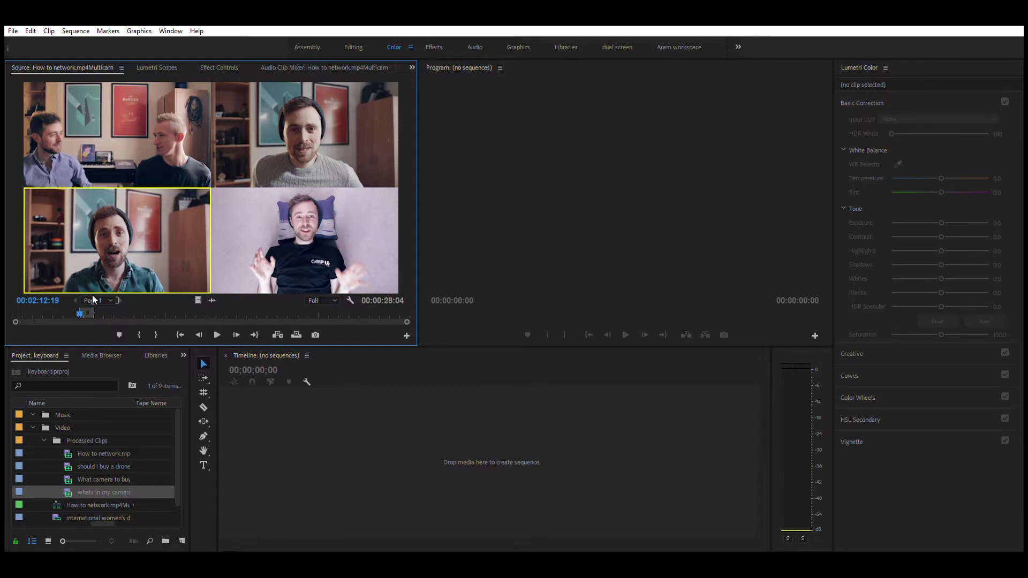
Step: Play the camera 3 angle, mark a 00:00:03:19 section and place it in the empty timeline as a new sequence
{"action": "key", "text": "space"}
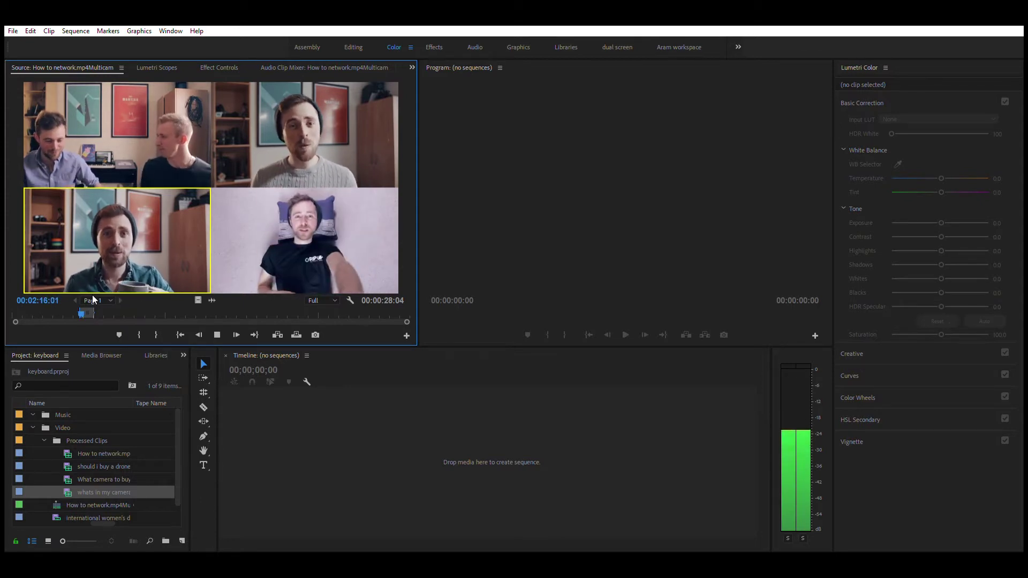
{"action": "key", "text": "space"}
{"action": "left_click_drag", "start_coordinate": [93, 299], "coordinate": [262, 456]}
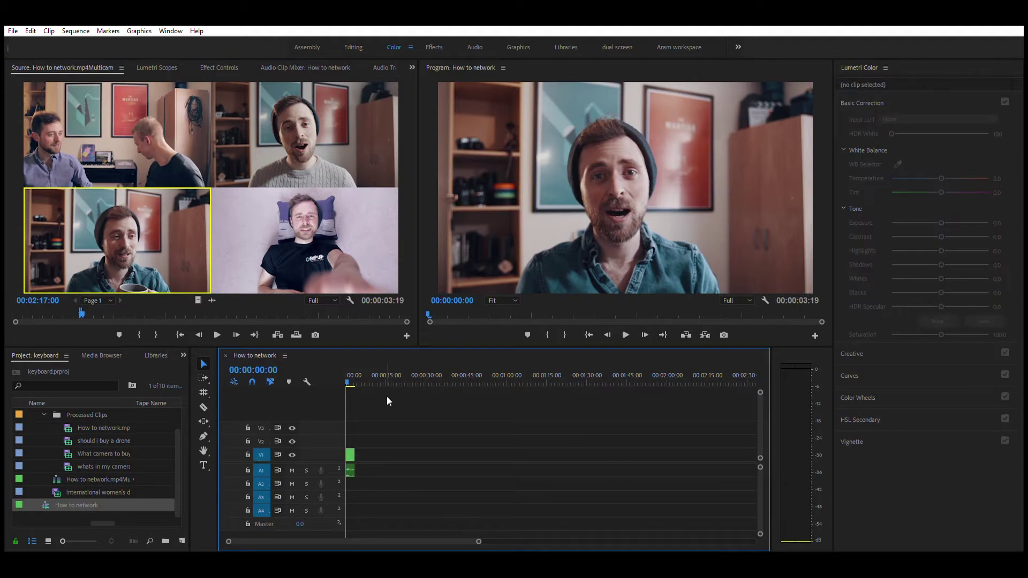
Step: Move the playhead to the end of the sequence, switch focus among the Source, Timeline and Project panels, and show the Media Browser
{"action": "key", "text": "End"}
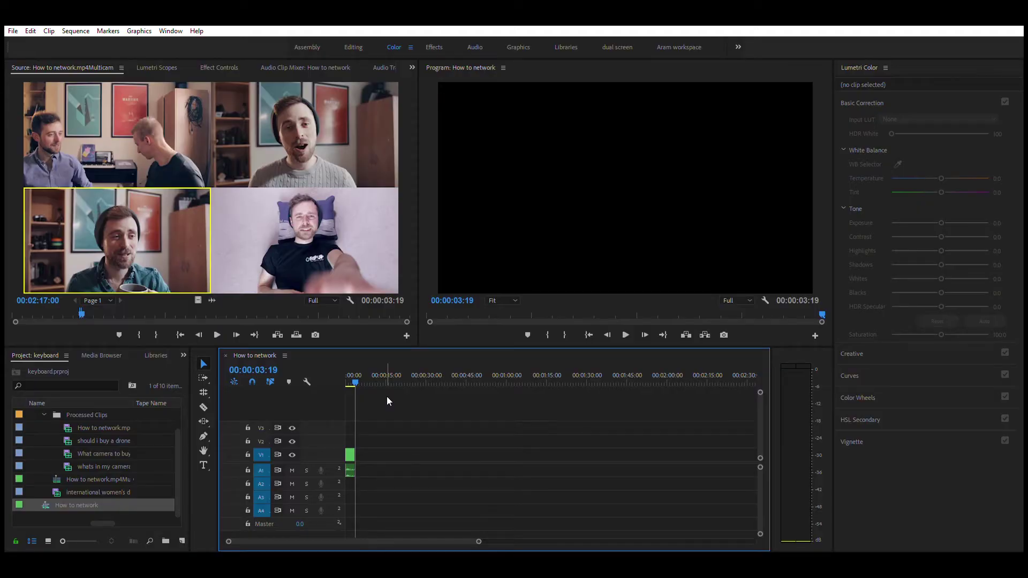
{"action": "key", "text": "shift+2"}
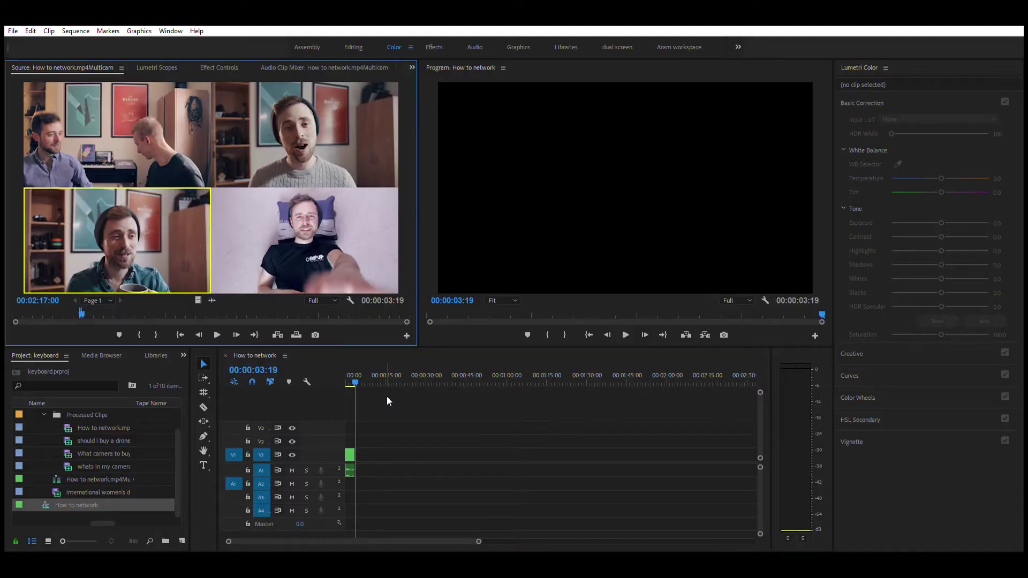
{"action": "key", "text": "shift+3"}
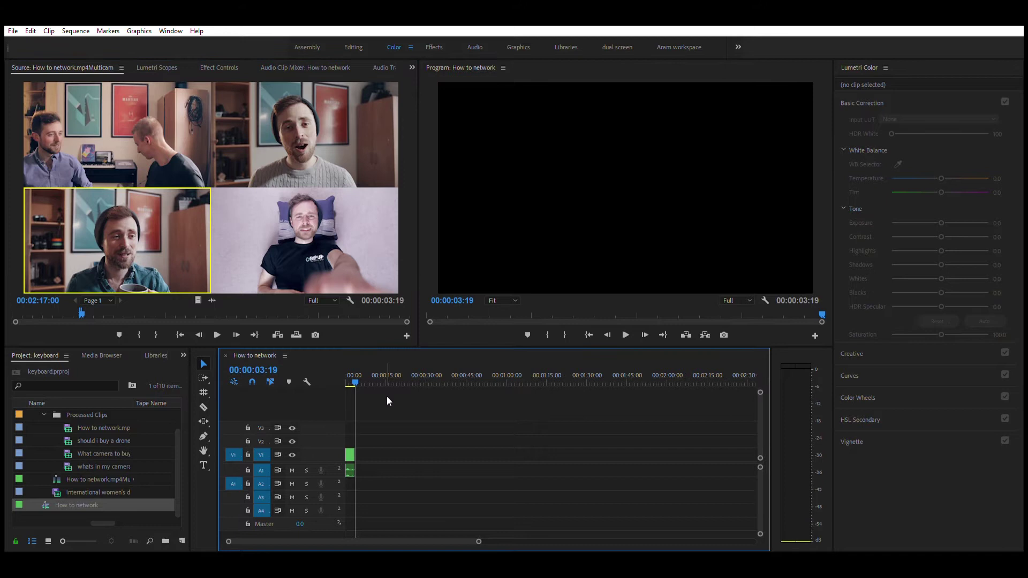
{"action": "key", "text": "shift+2"}
{"action": "key", "text": "shift+1"}
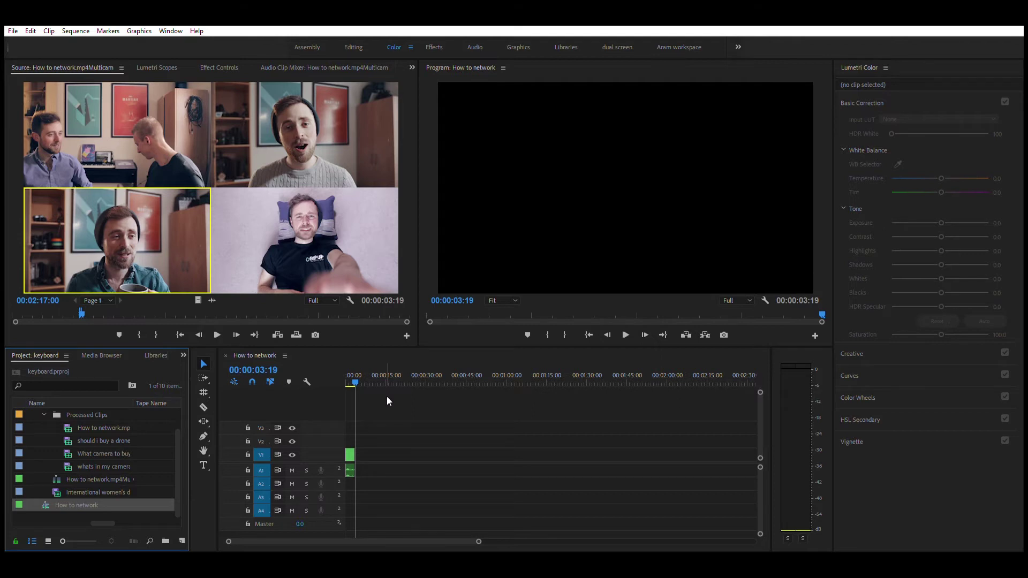
{"action": "key", "text": "shift+7"}
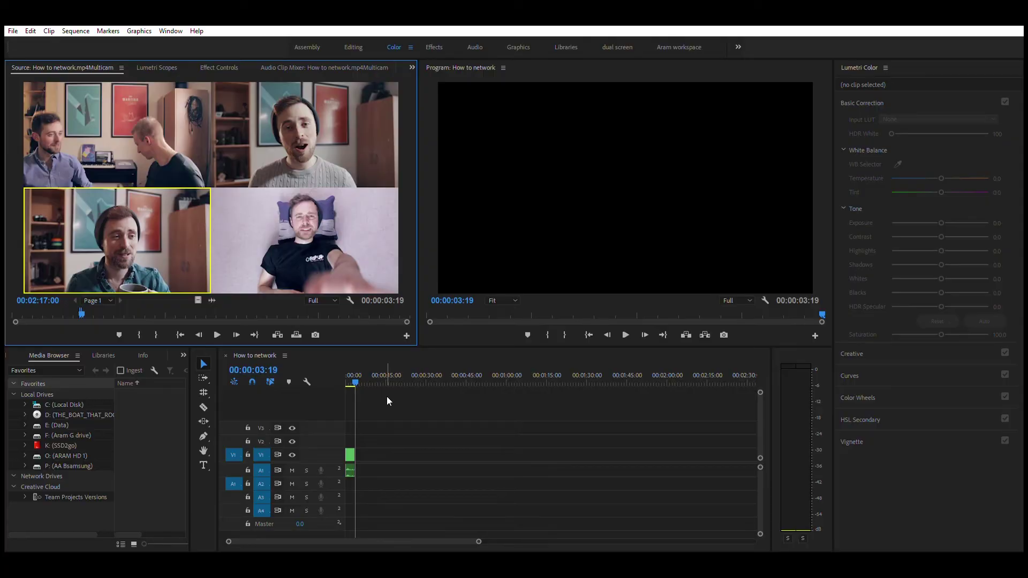
Step: Mark a 00:00:09:05 section of the multicam source on camera 4 and overwrite it into the sequence at the playhead
{"action": "key", "text": "space"}
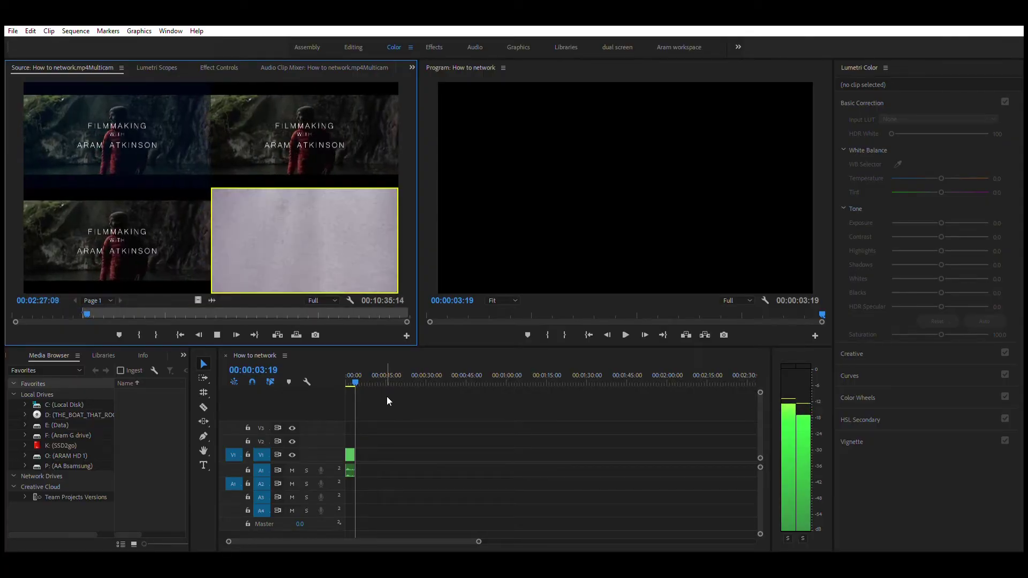
{"action": "key", "text": "space"}
{"action": "key", "text": "space"}
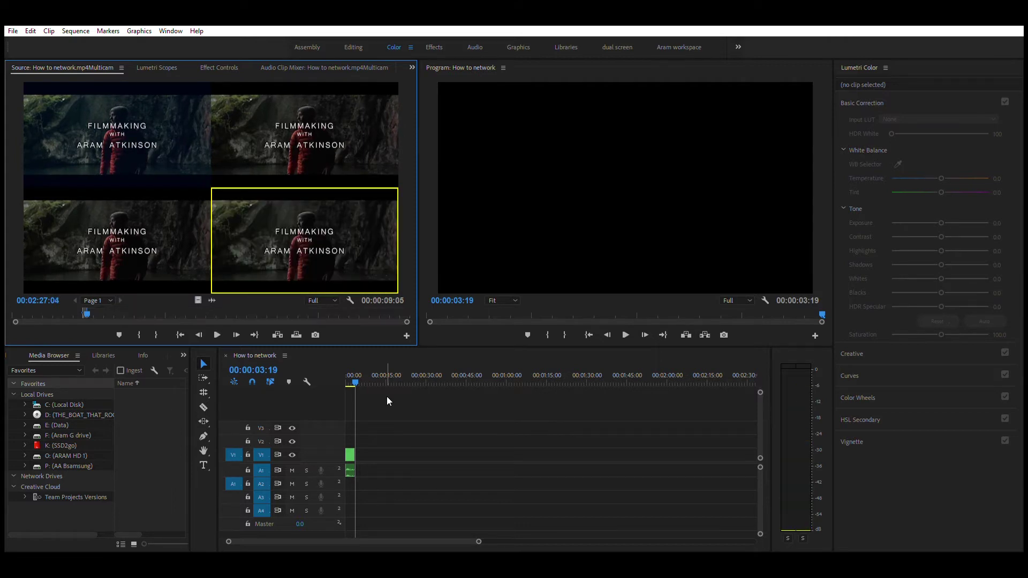
{"action": "key", "text": "period"}
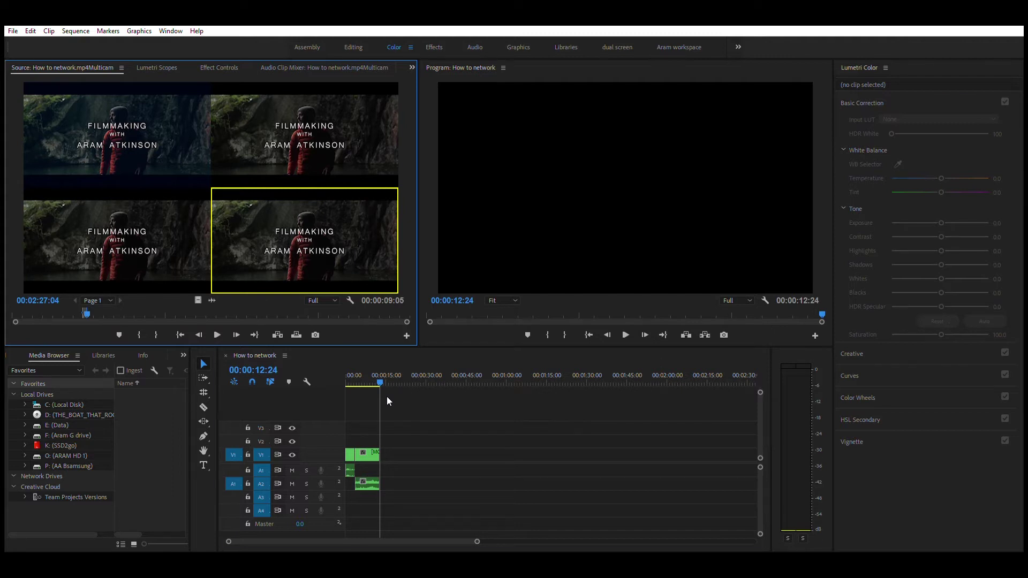
Step: Return the playhead to the sequence start and move the second clip's audio from A2 to the expanded A1 track
{"action": "left_click", "coordinate": [387, 399]}
{"action": "left_click", "coordinate": [351, 470]}
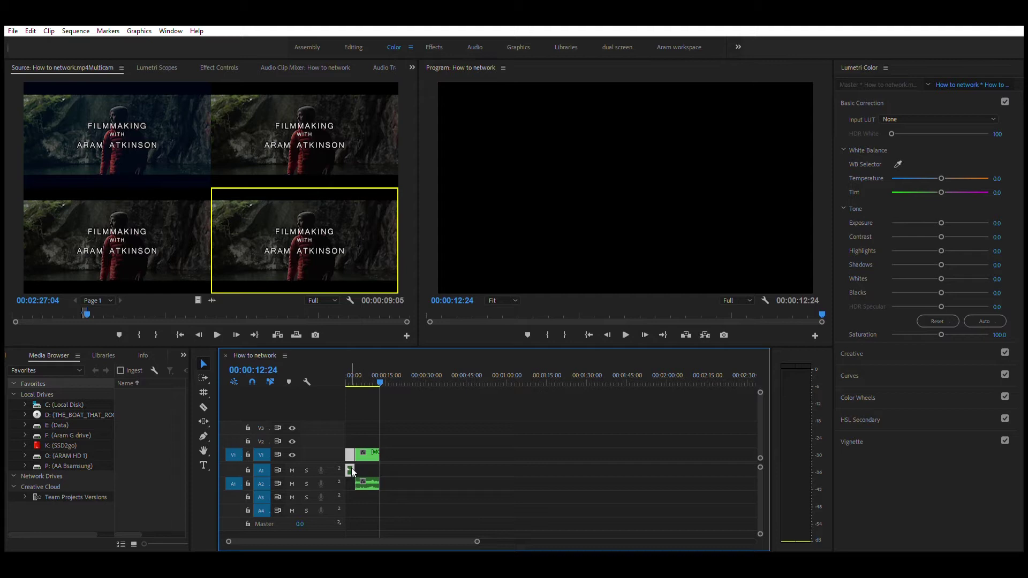
{"action": "scroll", "coordinate": [351, 468], "scroll_direction": "up", "scroll_amount": 5}
{"action": "left_click_drag", "start_coordinate": [348, 378], "coordinate": [284, 375]}
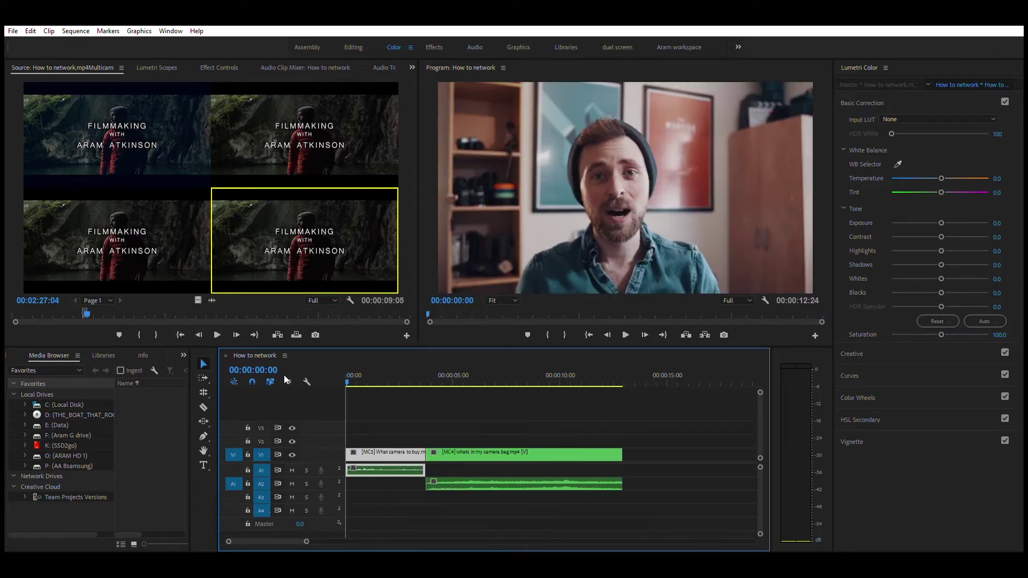
{"action": "double_click", "coordinate": [335, 472]}
{"action": "left_click_drag", "start_coordinate": [455, 497], "coordinate": [448, 467]}
Step: Play back the first clip to about 00:00:02:20 and adjust its audio level on a heightened A1 track
{"action": "key", "text": "space"}
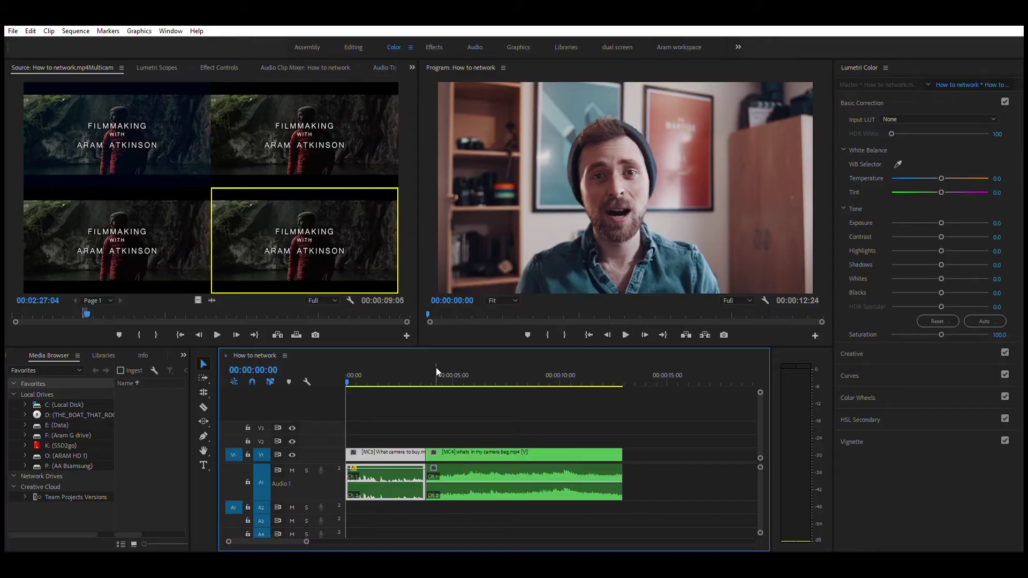
{"action": "key", "text": "space"}
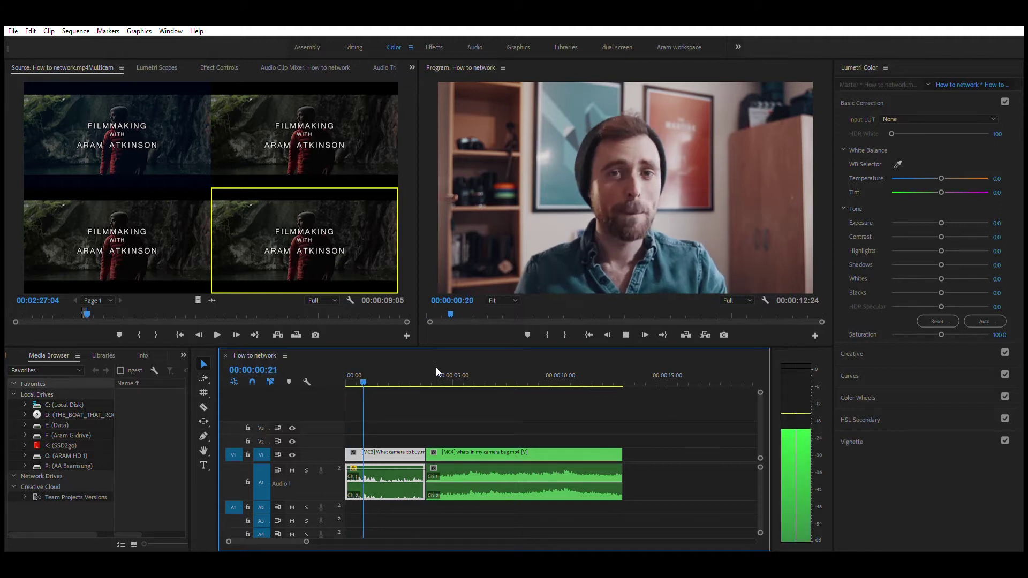
{"action": "key", "text": "space"}
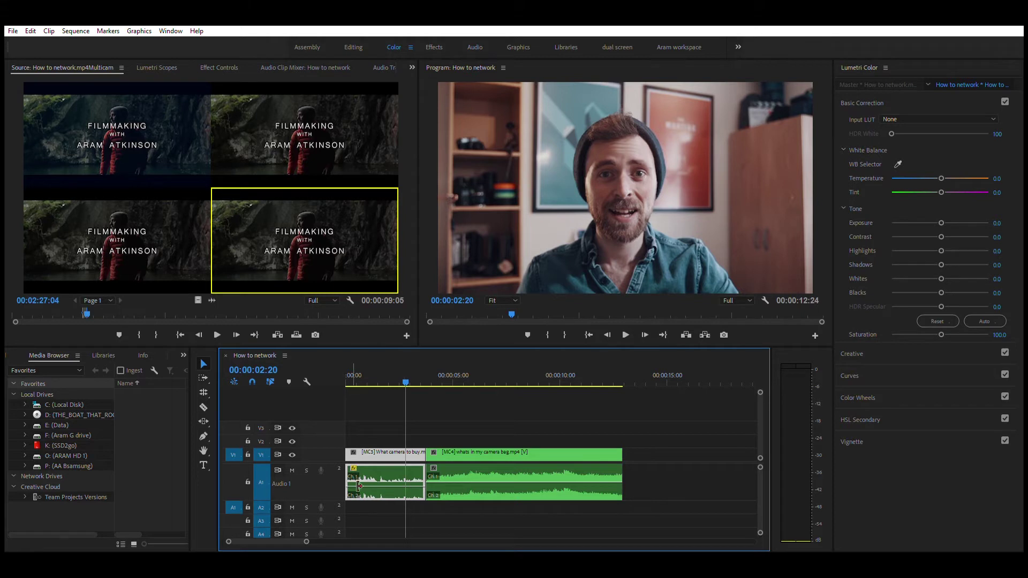
{"action": "left_click_drag", "start_coordinate": [335, 501], "coordinate": [333, 516]}
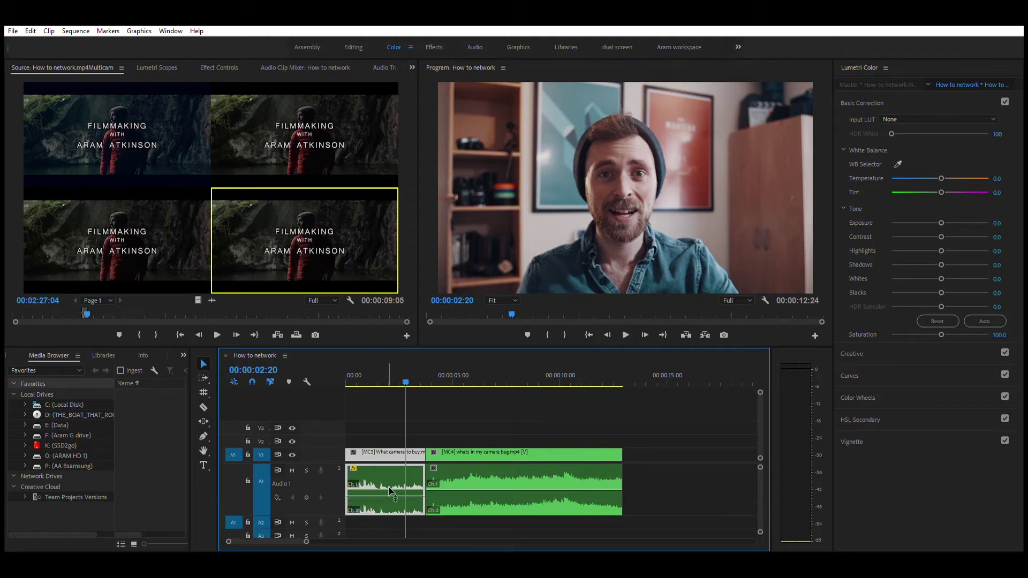
{"action": "left_click_drag", "start_coordinate": [388, 485], "coordinate": [390, 485]}
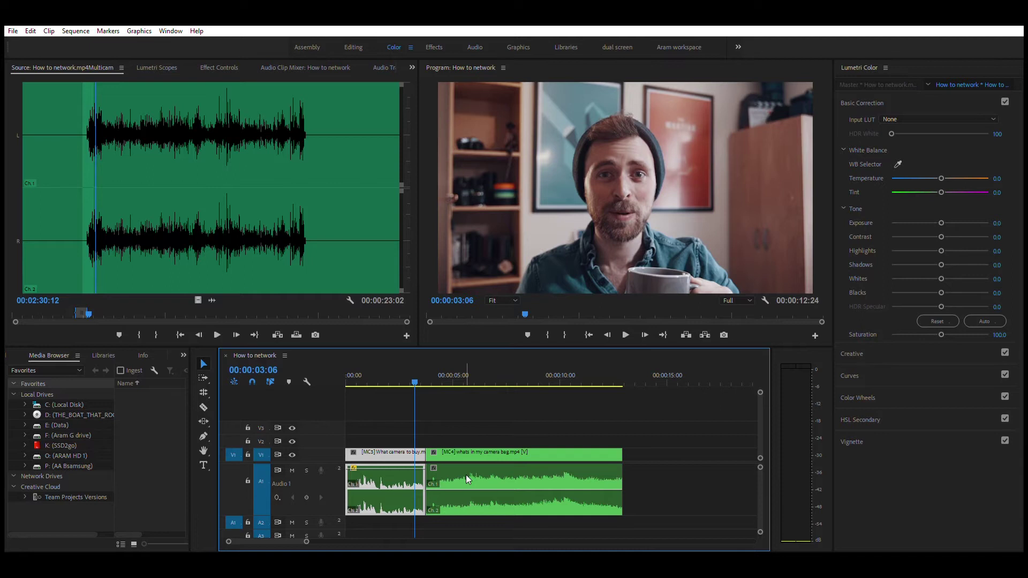
Step: Extend the end of the What camera to buy clip slightly with the Ripple Edit tool, shifting the second clip along
{"action": "key", "text": "b"}
{"action": "left_click_drag", "start_coordinate": [429, 452], "coordinate": [455, 450]}
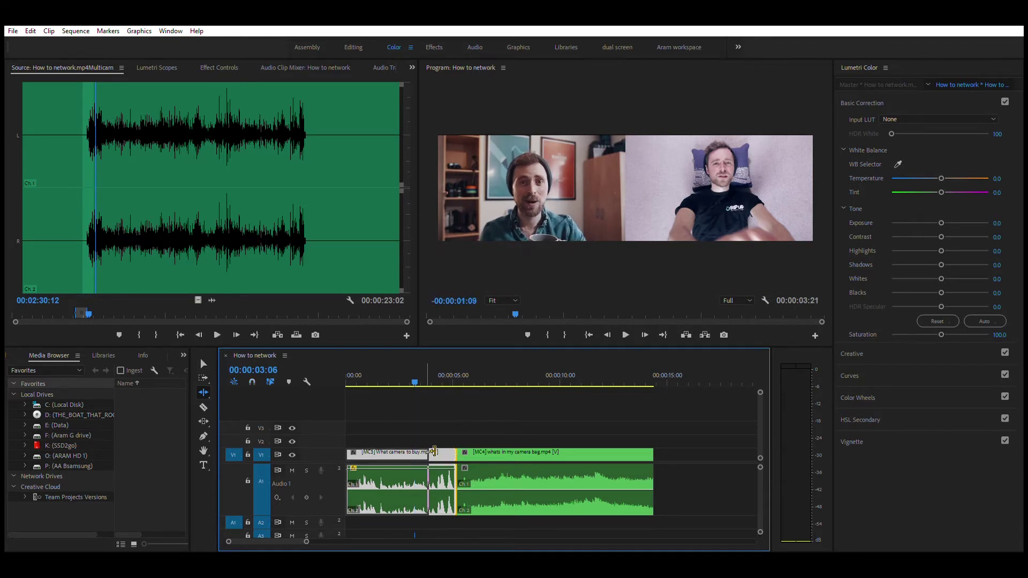
{"action": "left_click_drag", "start_coordinate": [436, 451], "coordinate": [438, 447]}
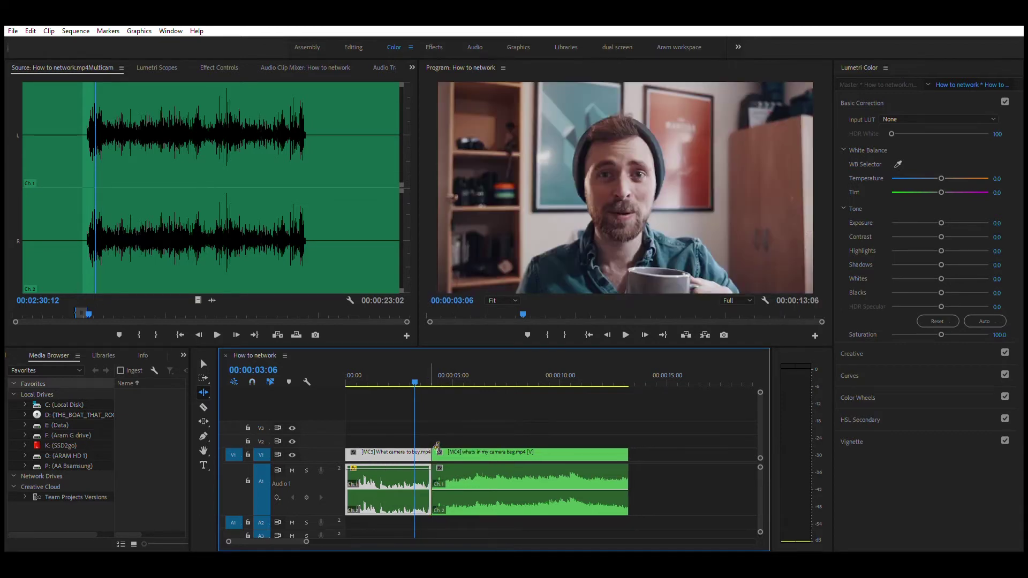
Step: Try ripple-trimming the first clip's end to 00:00:03:06 and shifting the edit by single frames, then revert the trims
{"action": "key", "text": "="}
{"action": "key", "text": "="}
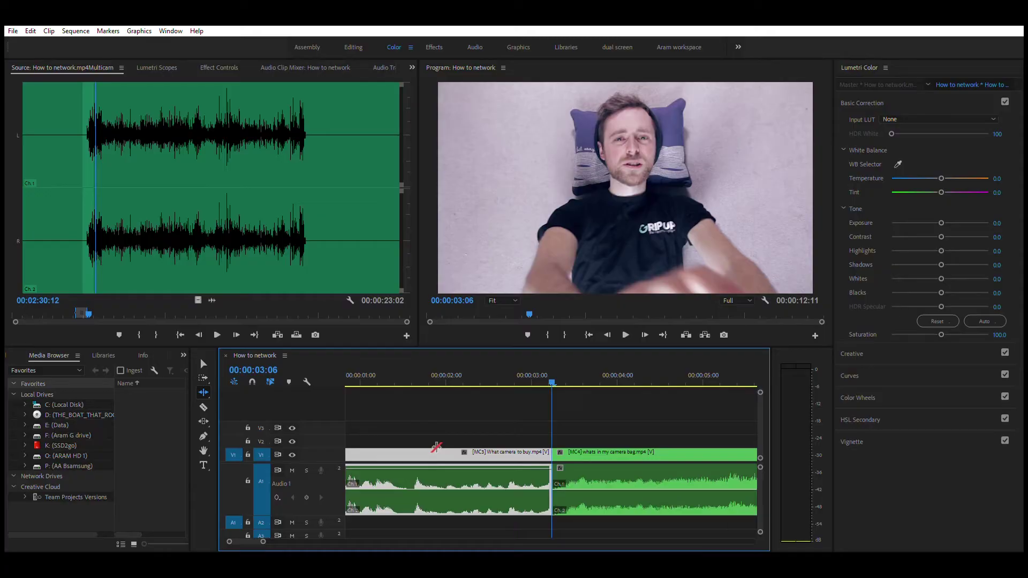
{"action": "key", "text": "ctrl+Left"}
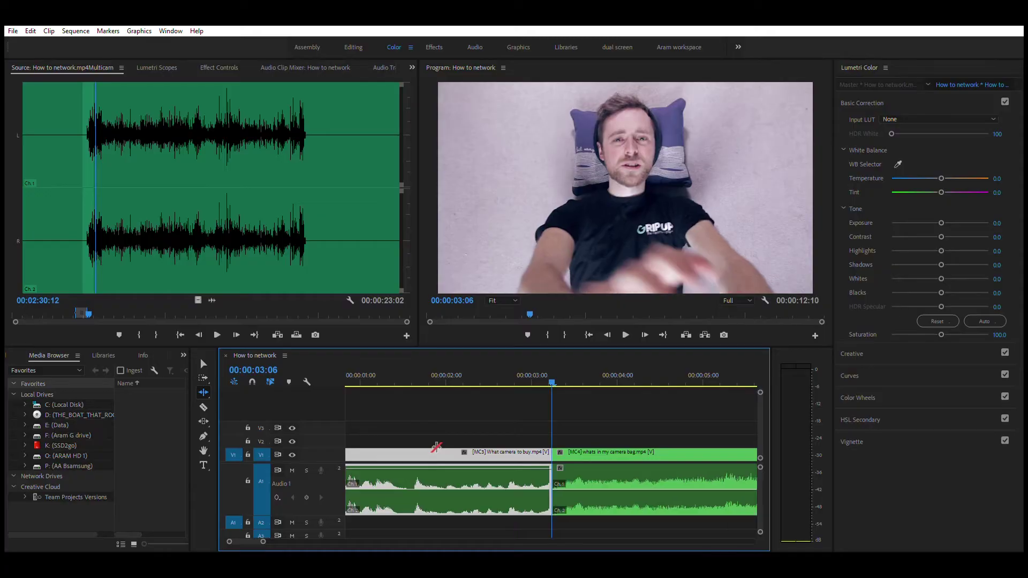
{"action": "key", "text": "ctrl+Left"}
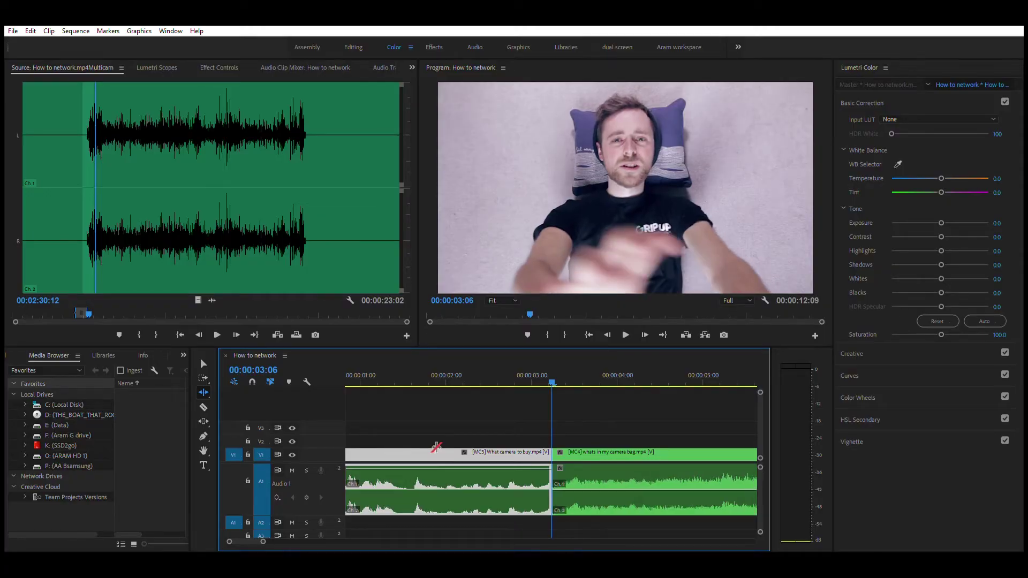
{"action": "key", "text": "ctrl+shift+Right"}
{"action": "key", "text": "ctrl+shift+Right"}
{"action": "key", "text": "ctrl+shift+Right"}
{"action": "key", "text": "ctrl+shift+Right"}
{"action": "key", "text": "ctrl+shift+Right"}
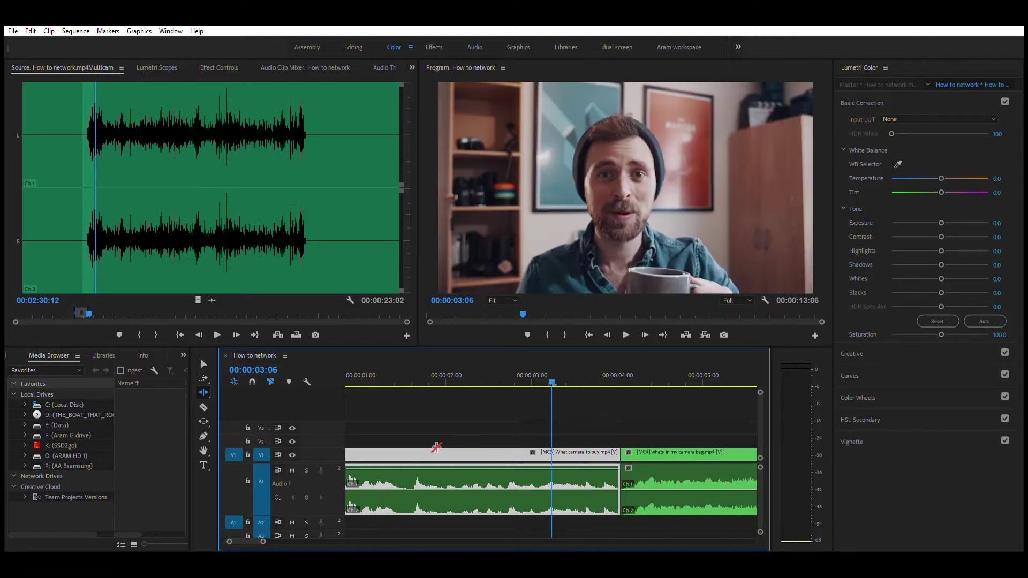
Step: Place the playhead at 00:00:02:16 and ripple-trim the first clip's end to it
{"action": "left_click", "coordinate": [500, 376]}
{"action": "key", "text": "w"}
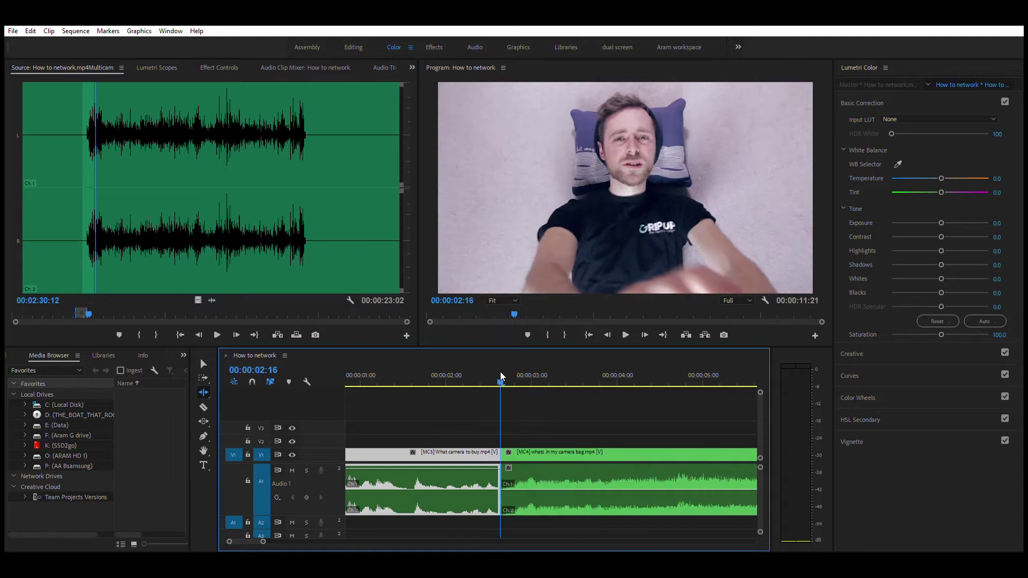
Step: Undo the last trim and ripple-trim the first clip's end to the playhead at 00:00:02:18
{"action": "key", "text": "ctrl+z"}
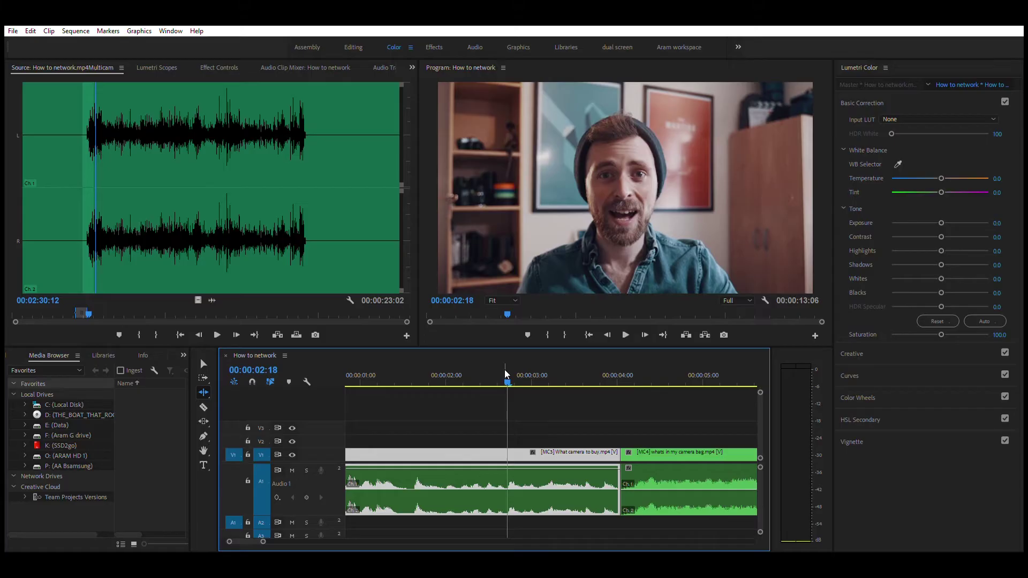
{"action": "key", "text": "w"}
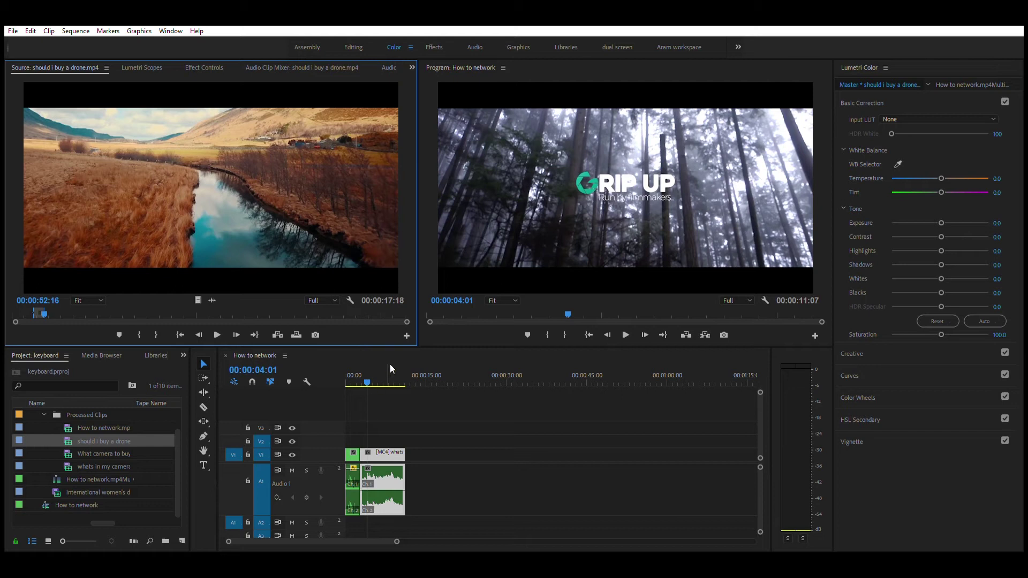
Step: Place the should i buy a drone.mp4 clip on V1 and A2 at 00:00:11:18, just after the last clip
{"action": "left_click_drag", "start_coordinate": [390, 367], "coordinate": [410, 367]}
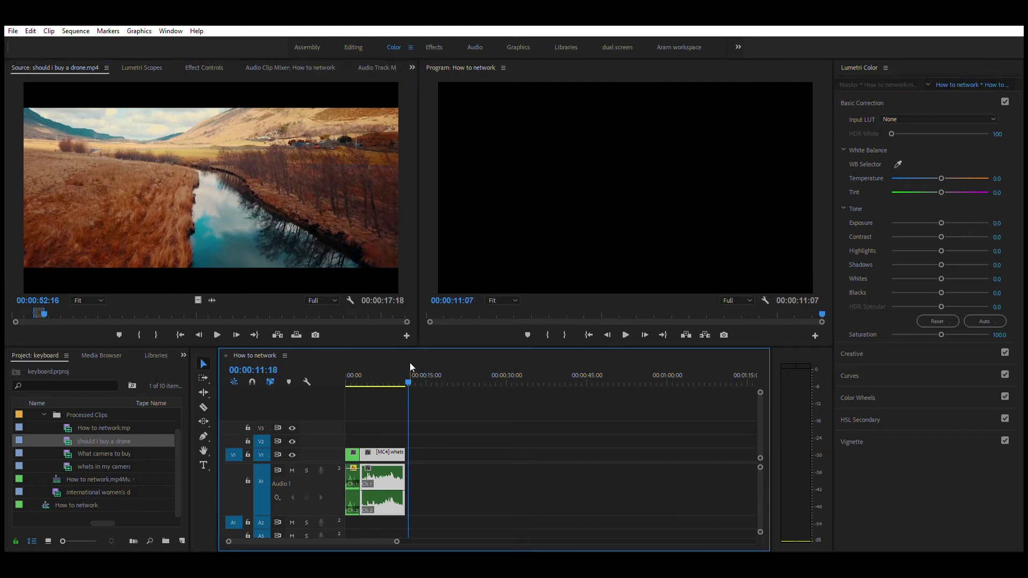
{"action": "left_click_drag", "start_coordinate": [178, 170], "coordinate": [426, 451]}
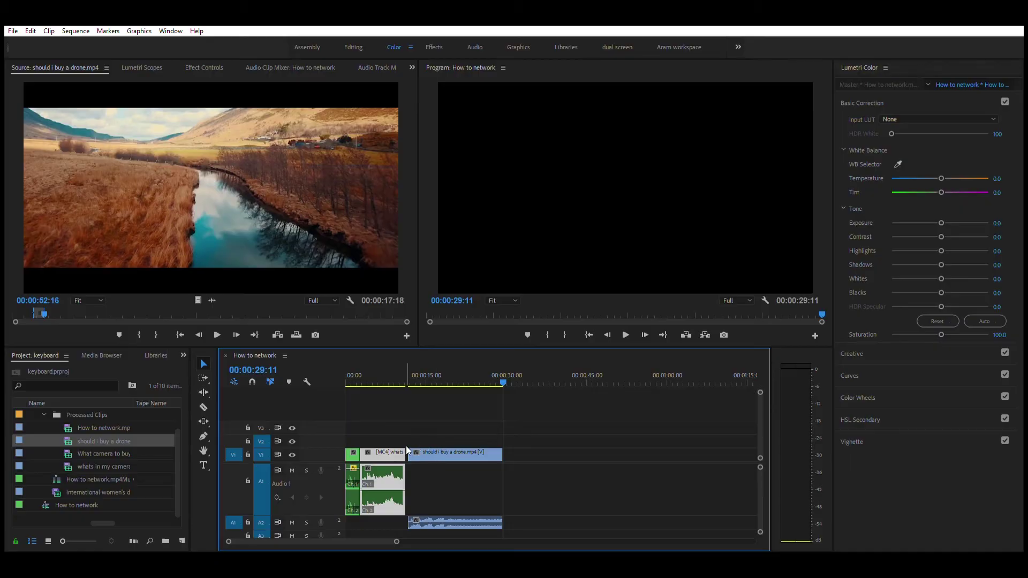
Step: Delete the gap between the whats in my camera bag clip and the should i buy a drone clip
{"action": "left_click", "coordinate": [406, 445]}
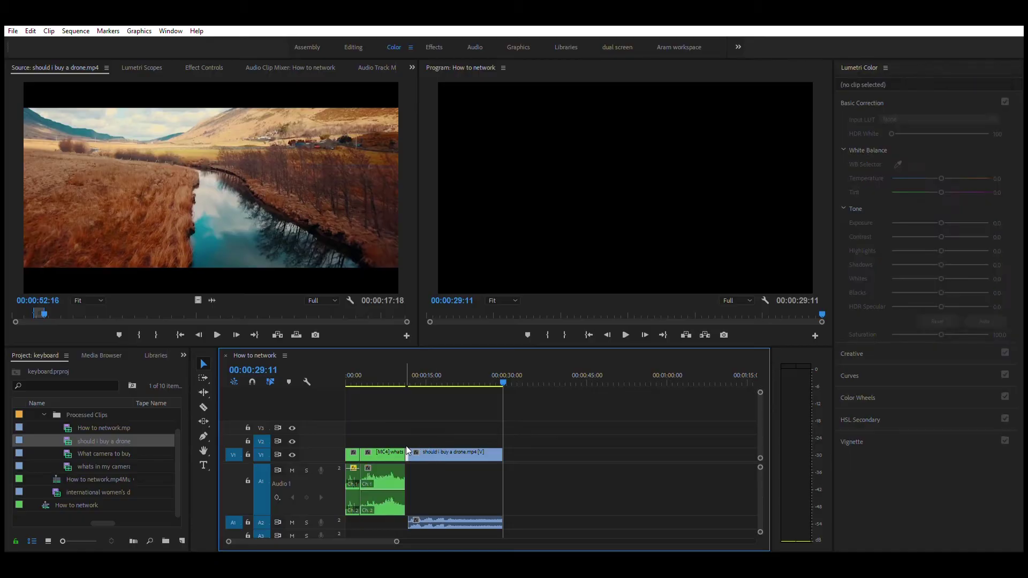
{"action": "key", "text": "="}
{"action": "key", "text": "="}
{"action": "key", "text": "minus"}
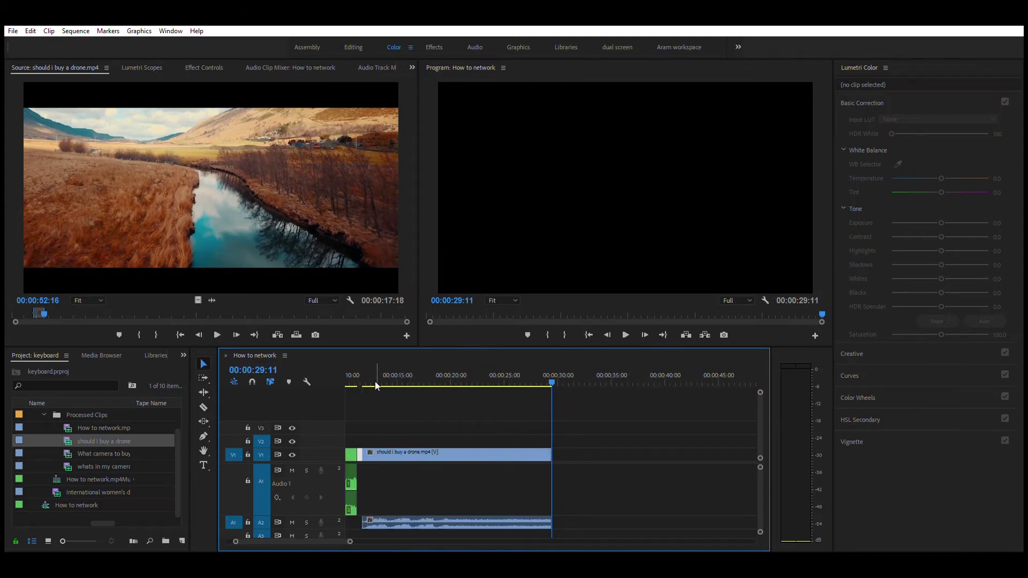
{"action": "left_click", "coordinate": [362, 369]}
{"action": "key", "text": "="}
{"action": "key", "text": "="}
{"action": "key", "text": "="}
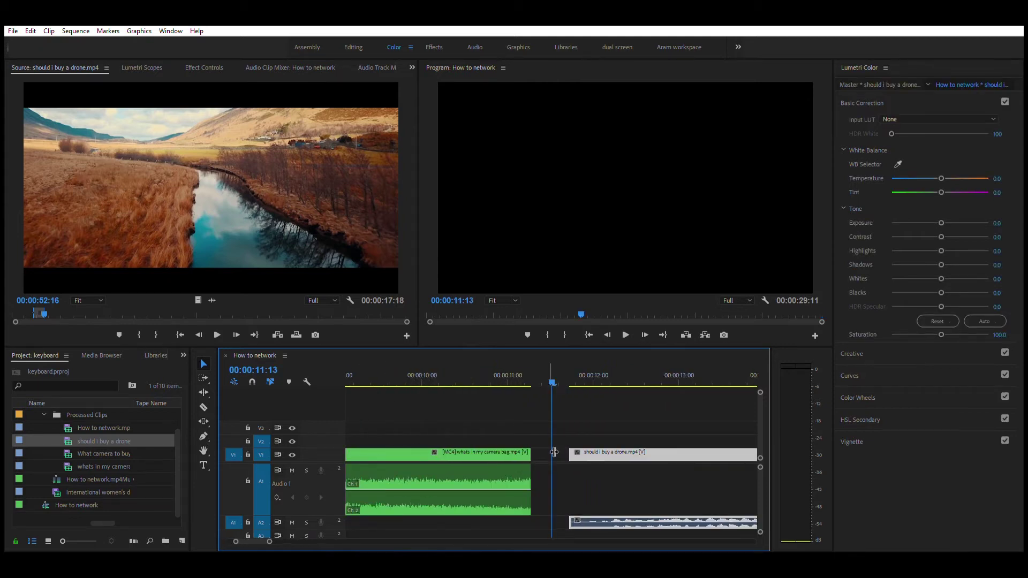
{"action": "left_click", "coordinate": [545, 453]}
{"action": "key", "text": "Delete"}
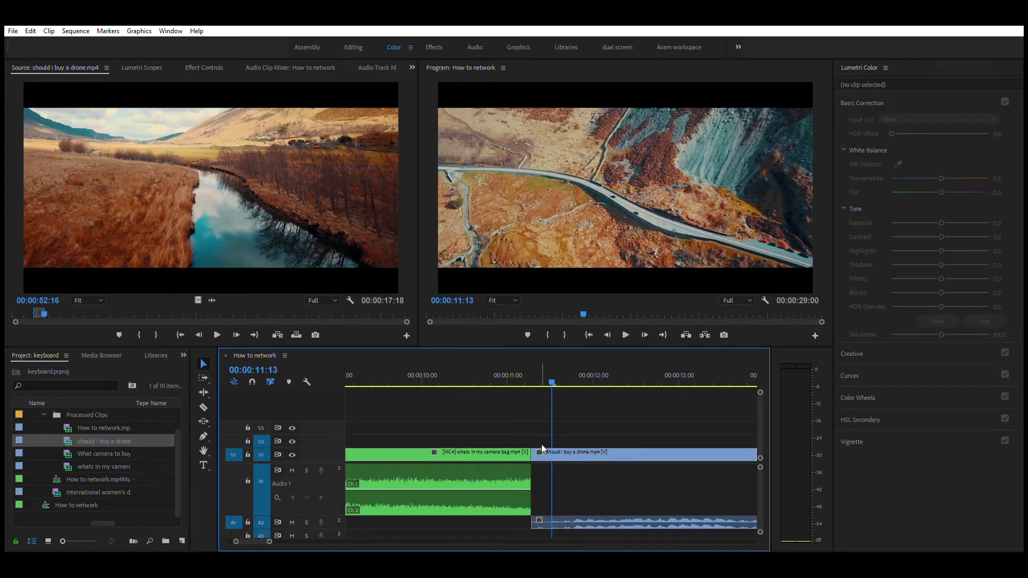
Step: Try removing the drone clip's opening by splitting it at 00:00:14:07, deleting the first part with its gap, then undo the deletions
{"action": "key", "text": "space"}
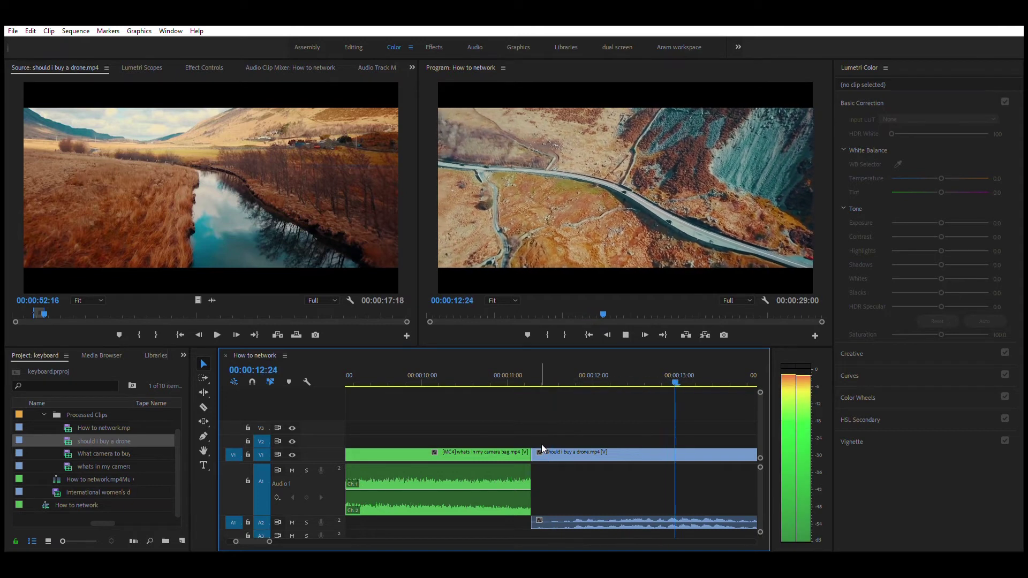
{"action": "left_click", "coordinate": [543, 449]}
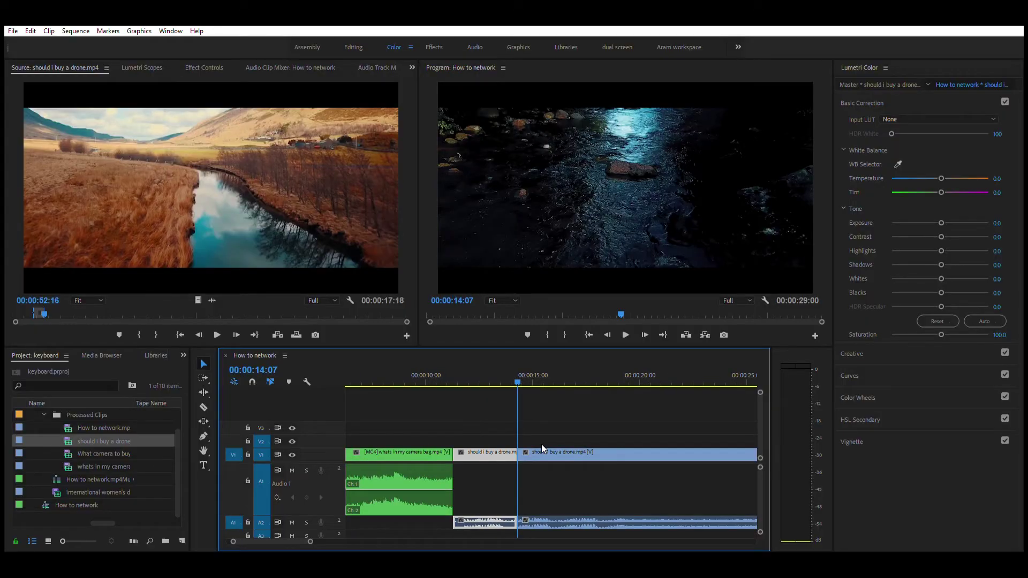
{"action": "key", "text": "Delete"}
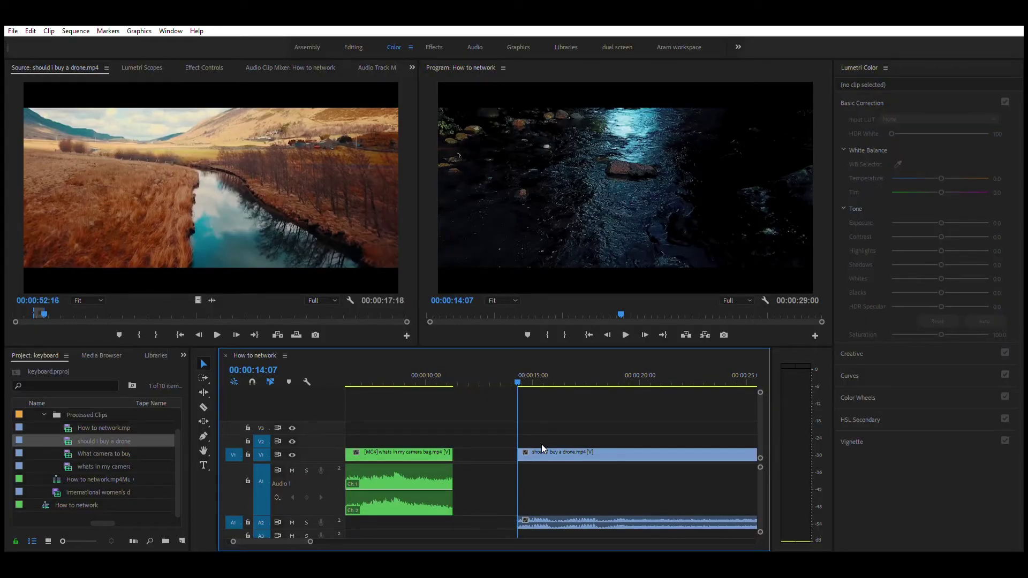
{"action": "left_click", "coordinate": [488, 454]}
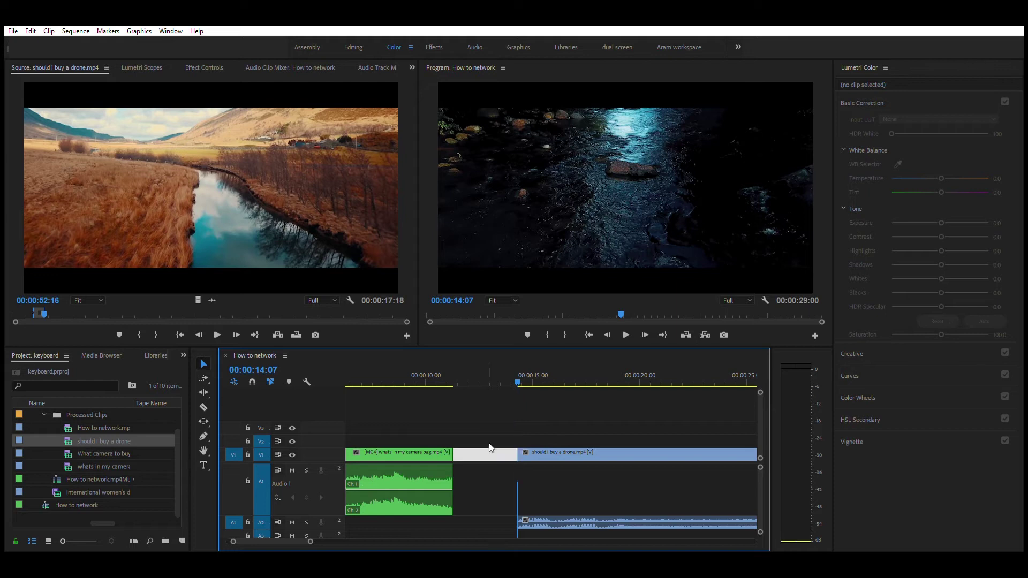
{"action": "key", "text": "Delete"}
{"action": "key", "text": "ctrl+z"}
{"action": "key", "text": "ctrl+z"}
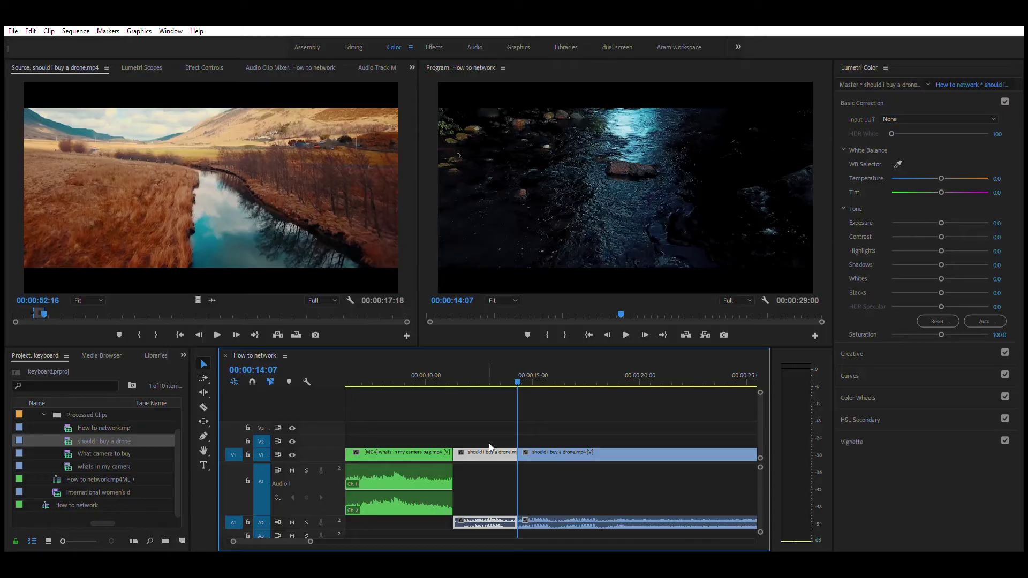
Step: Ripple-trim the start of the should i buy a drone clip to the playhead at 00:00:14:07
{"action": "left_click", "coordinate": [490, 448]}
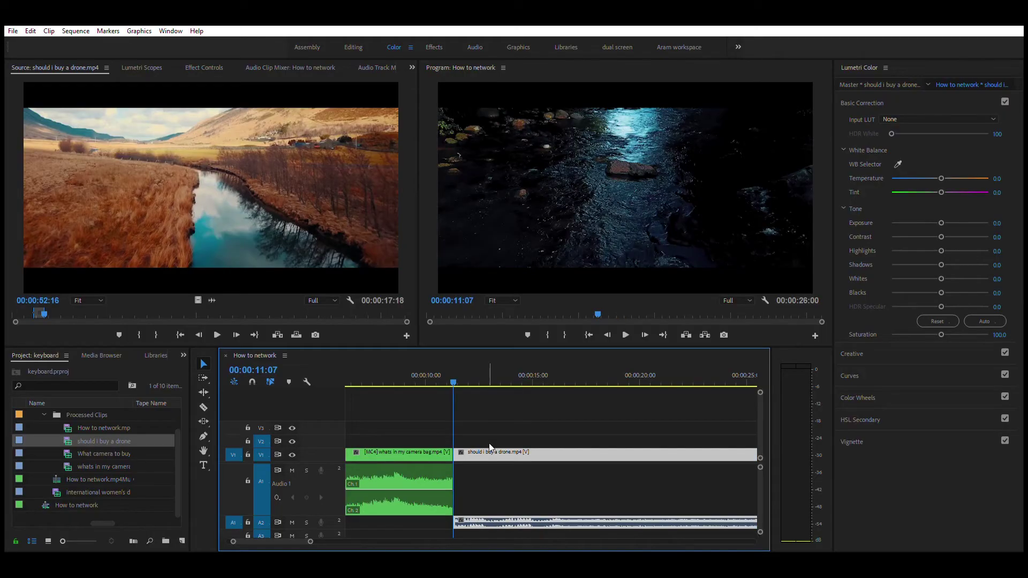
{"action": "key", "text": "minus"}
{"action": "key", "text": "minus"}
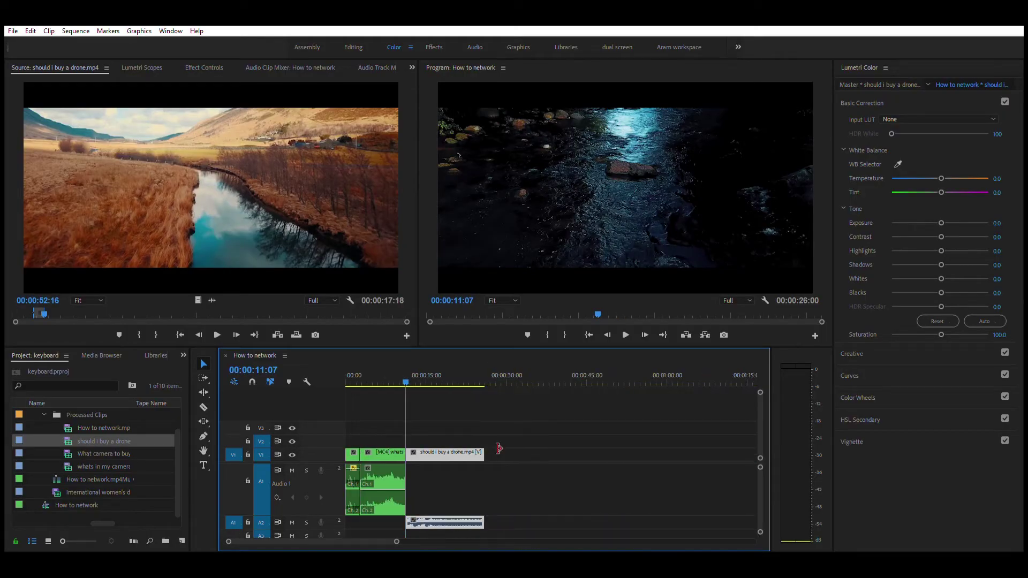
Step: Play back the sequence, pause at 00:00:15:09 to add a marker to the should i buy a drone clip, and resume playback
{"action": "key", "text": "Up"}
{"action": "key", "text": "space"}
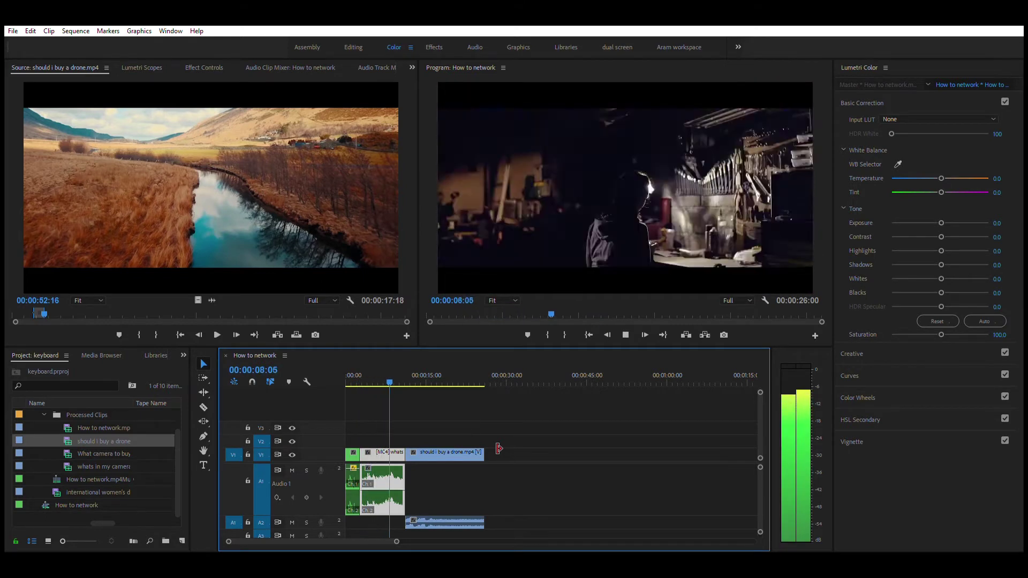
{"action": "key", "text": "space"}
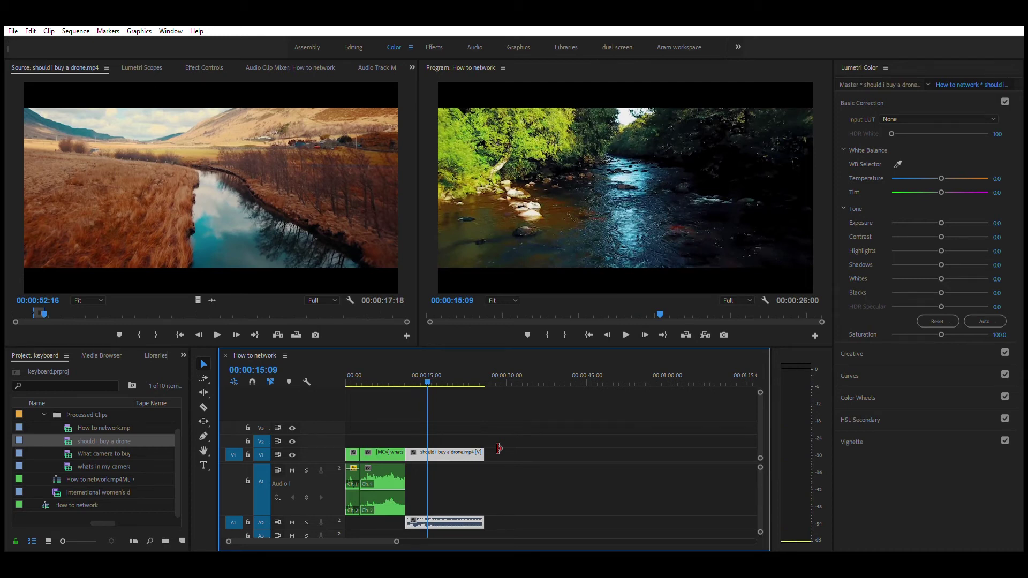
{"action": "key", "text": "space"}
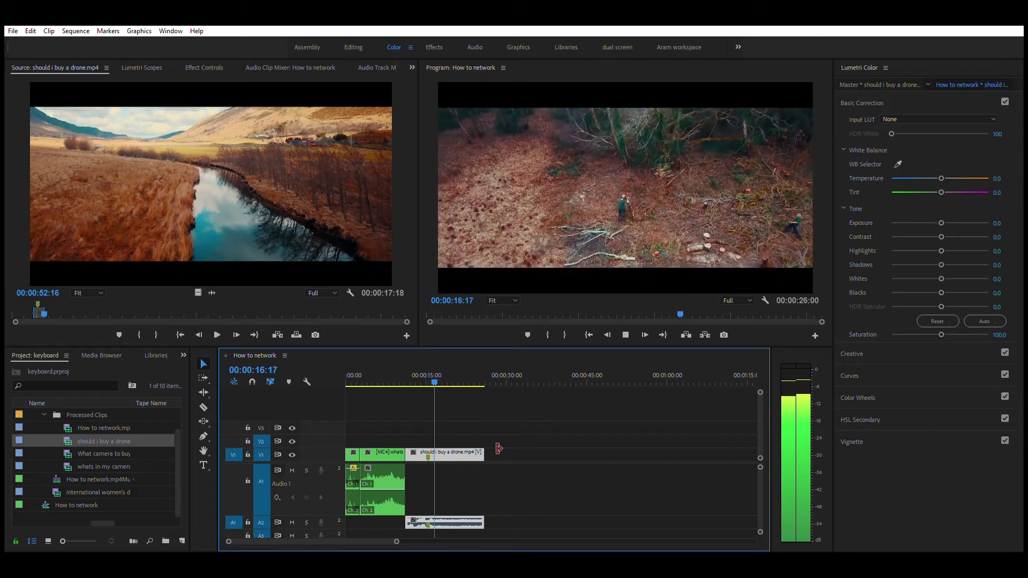